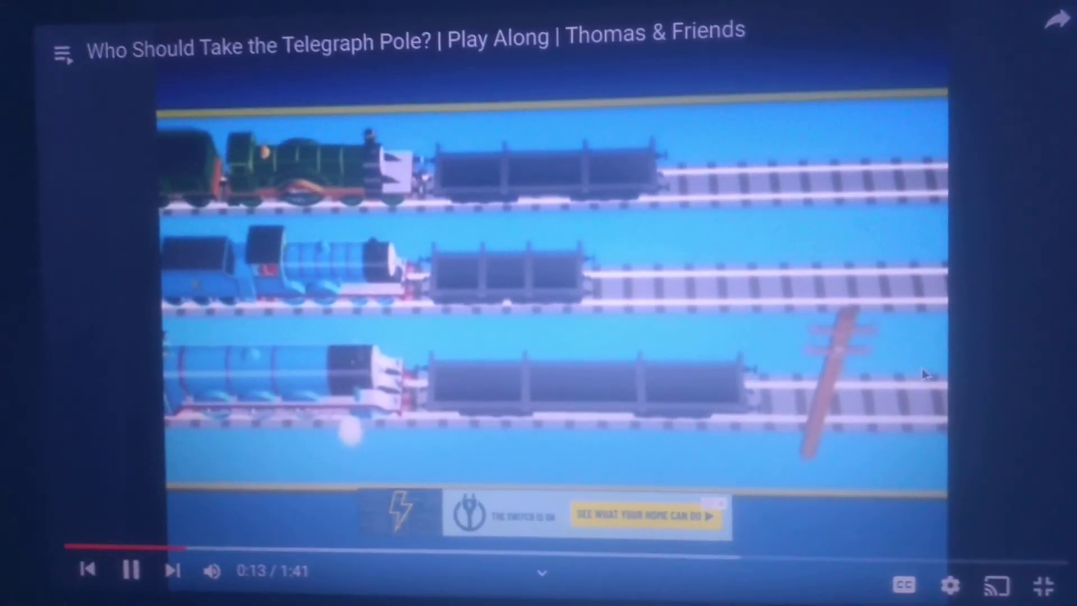
click(723, 505)
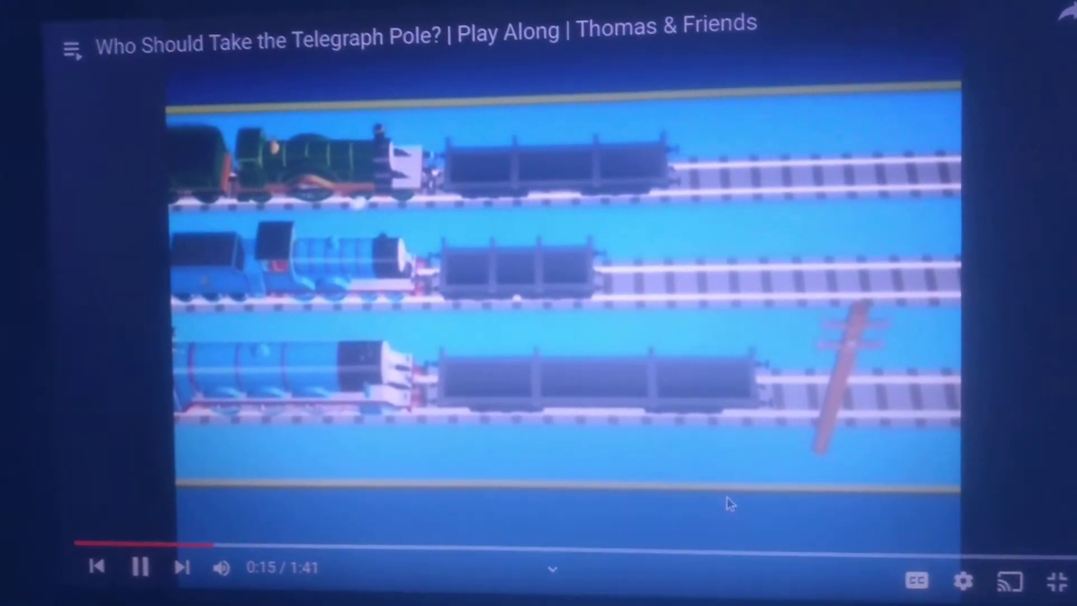